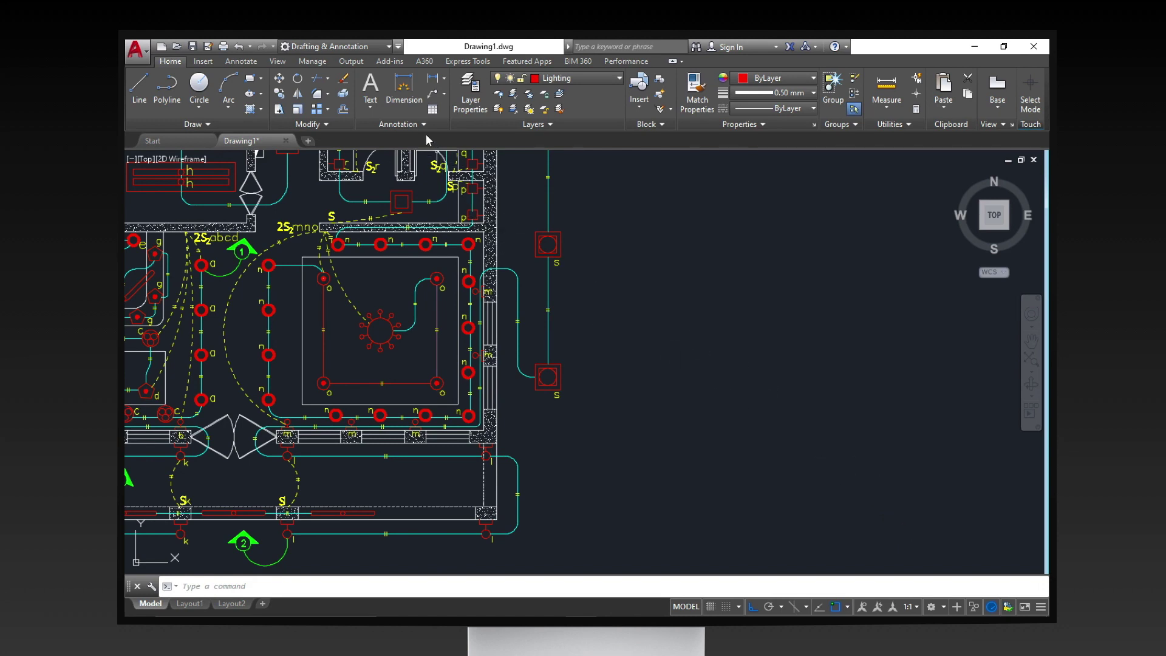
Bring up the Text Style settings and keep Arial as the Standard style's font.
left_click(422, 125)
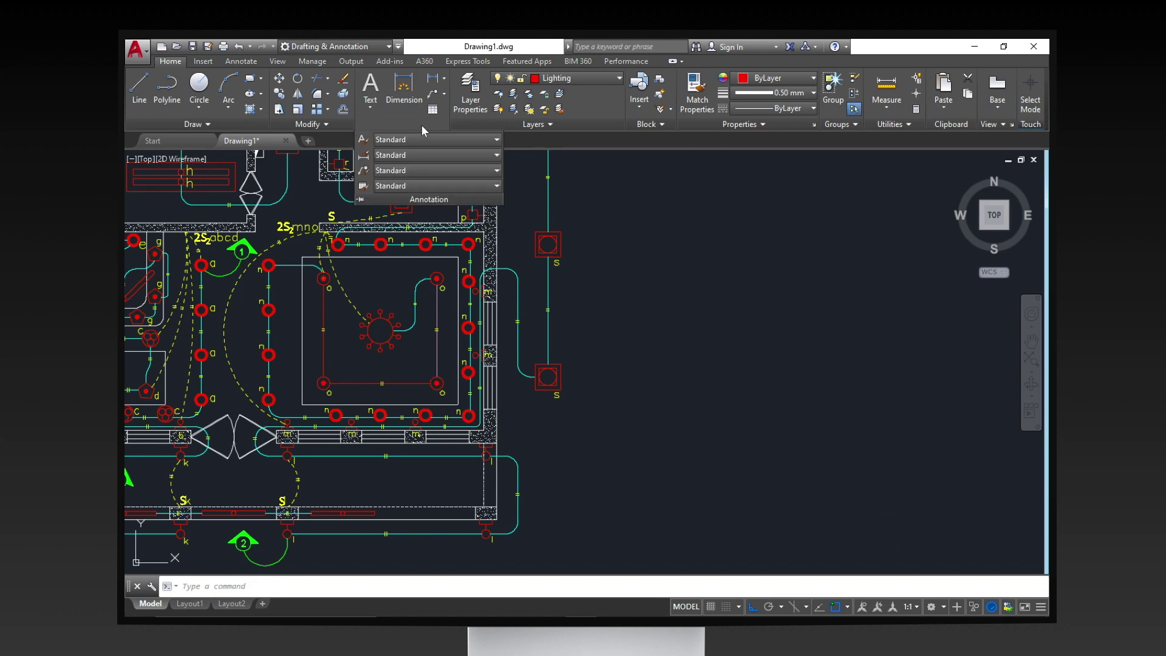
left_click(364, 140)
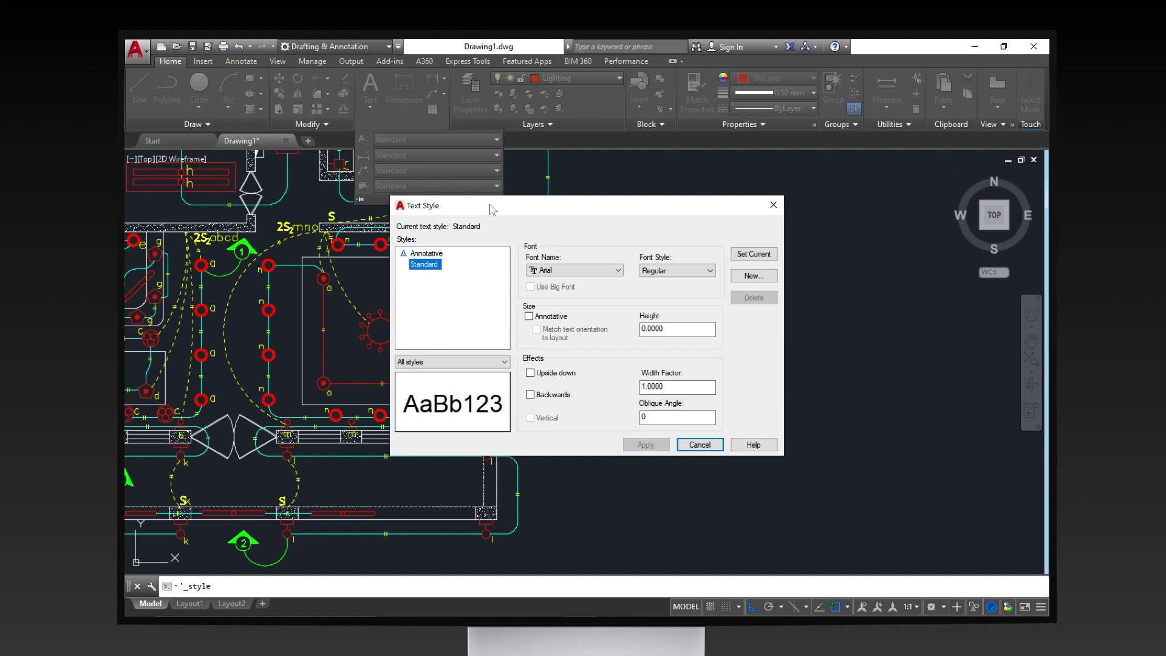
left_click(614, 279)
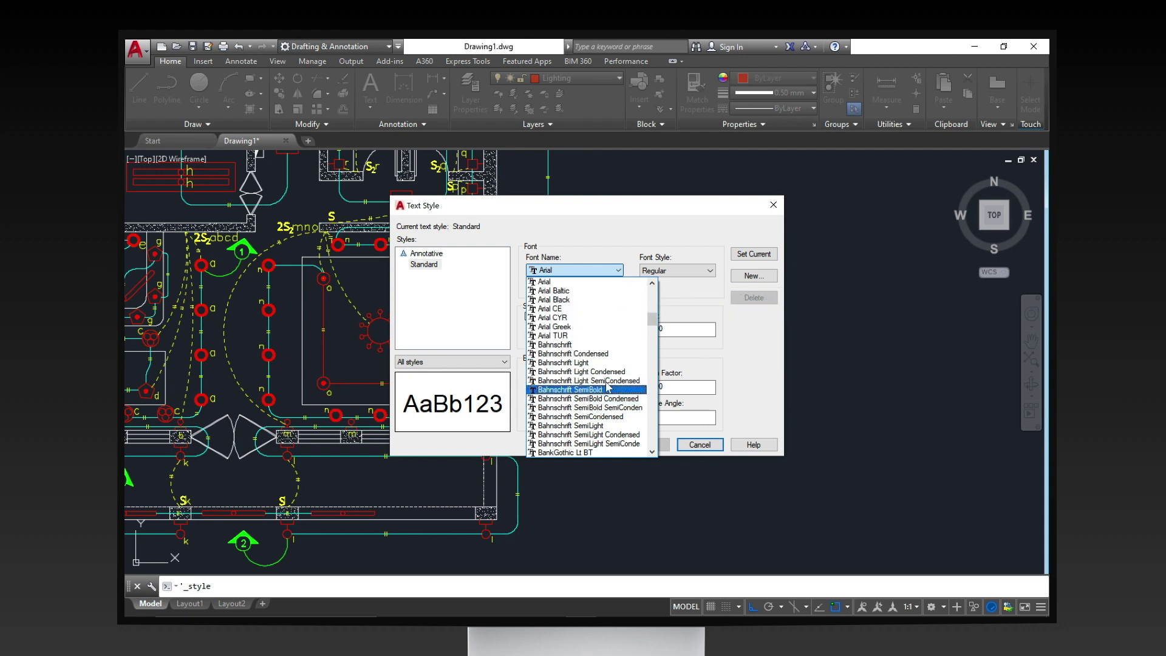
left_click_drag(652, 316, 584, 252)
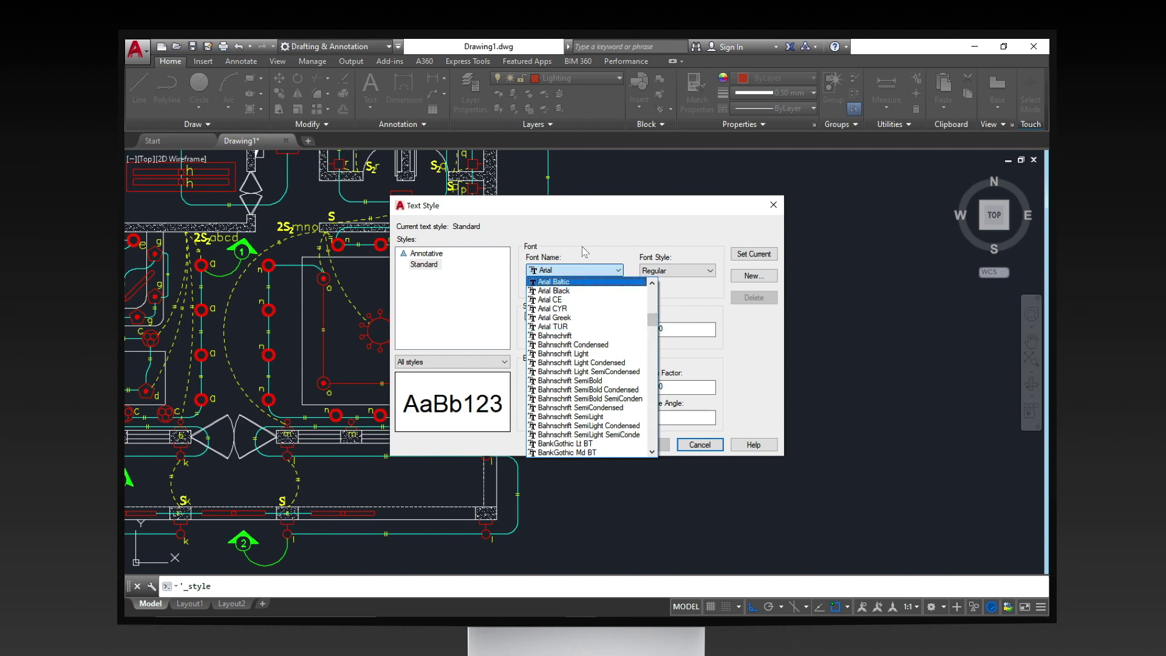
left_click(672, 303)
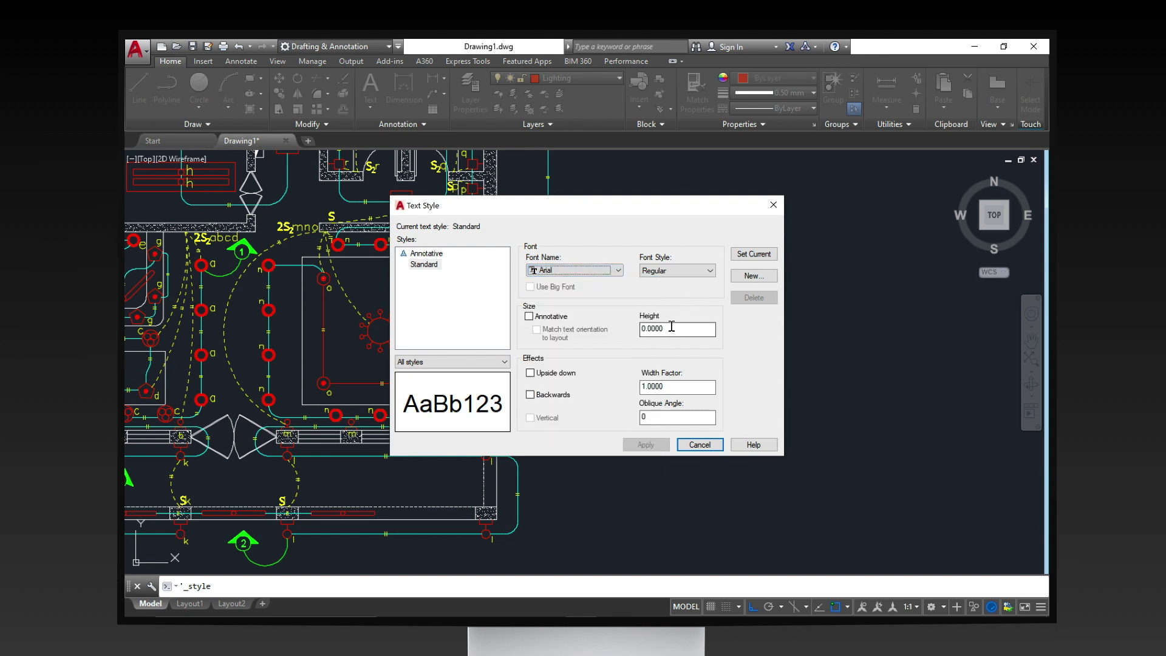
Replace the Standard style's 0.0000 text height with 4 and apply it.
left_click(671, 326)
left_click(674, 326)
left_click(640, 329)
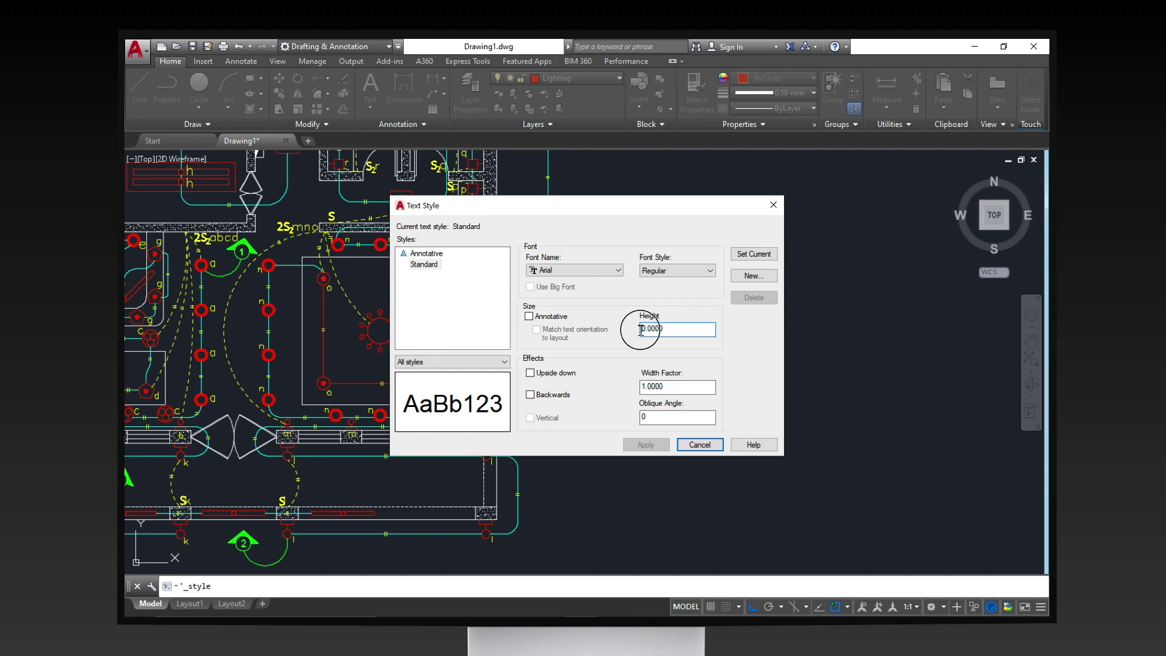
left_click_drag(640, 328, 697, 328)
type("4")
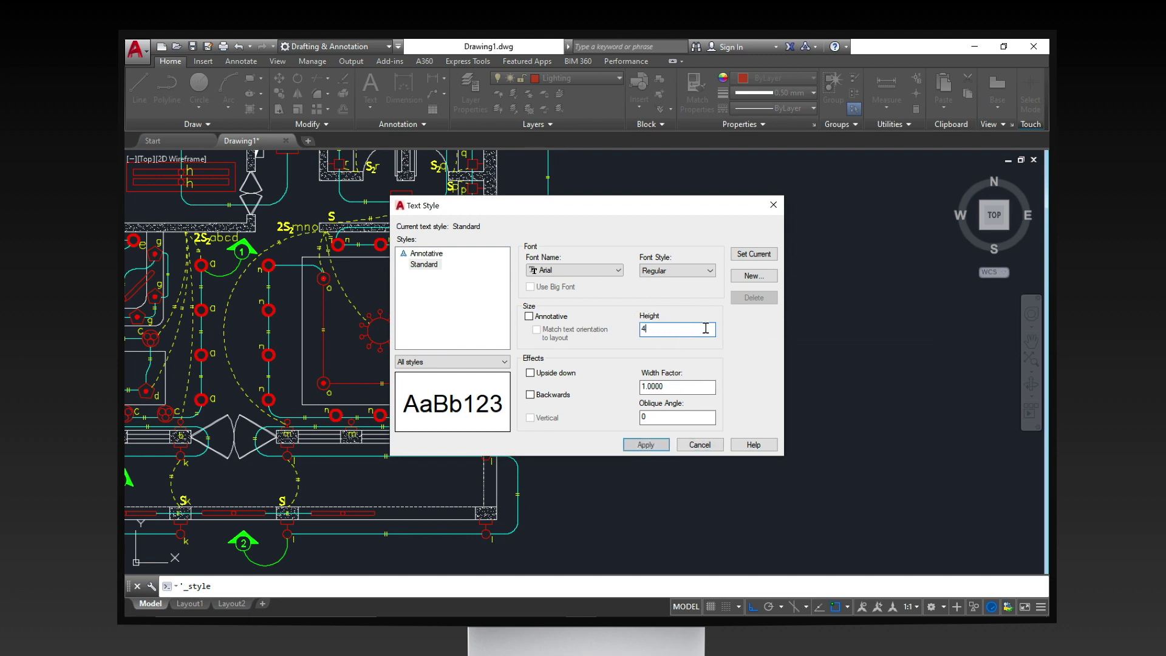
key("Return")
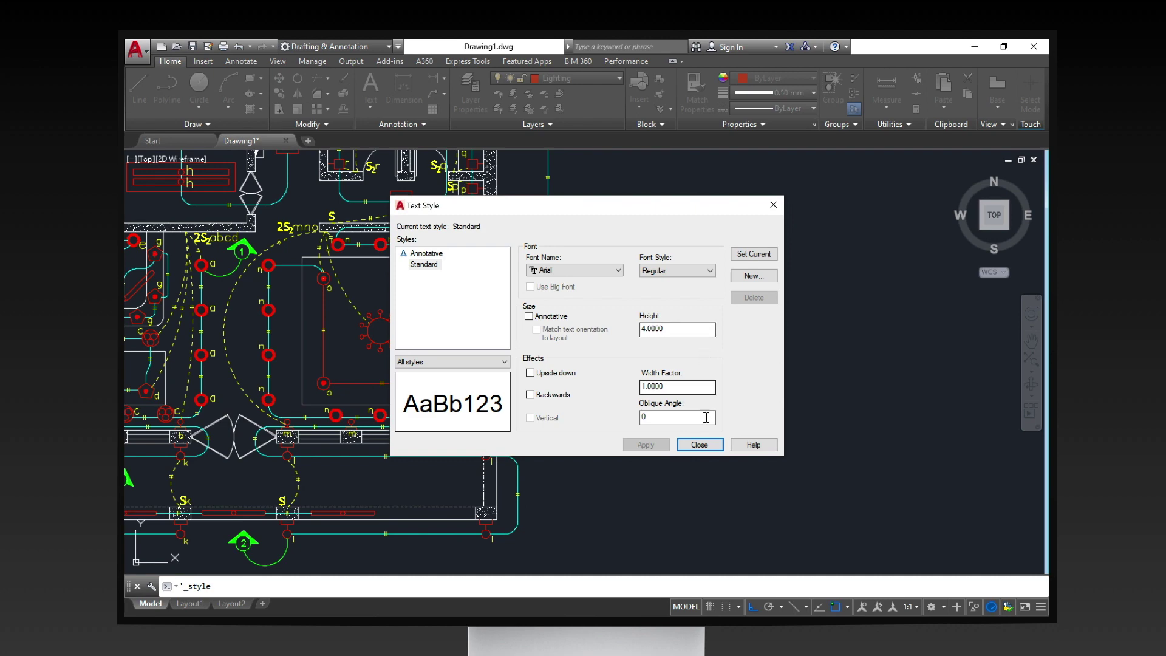
left_click(707, 443)
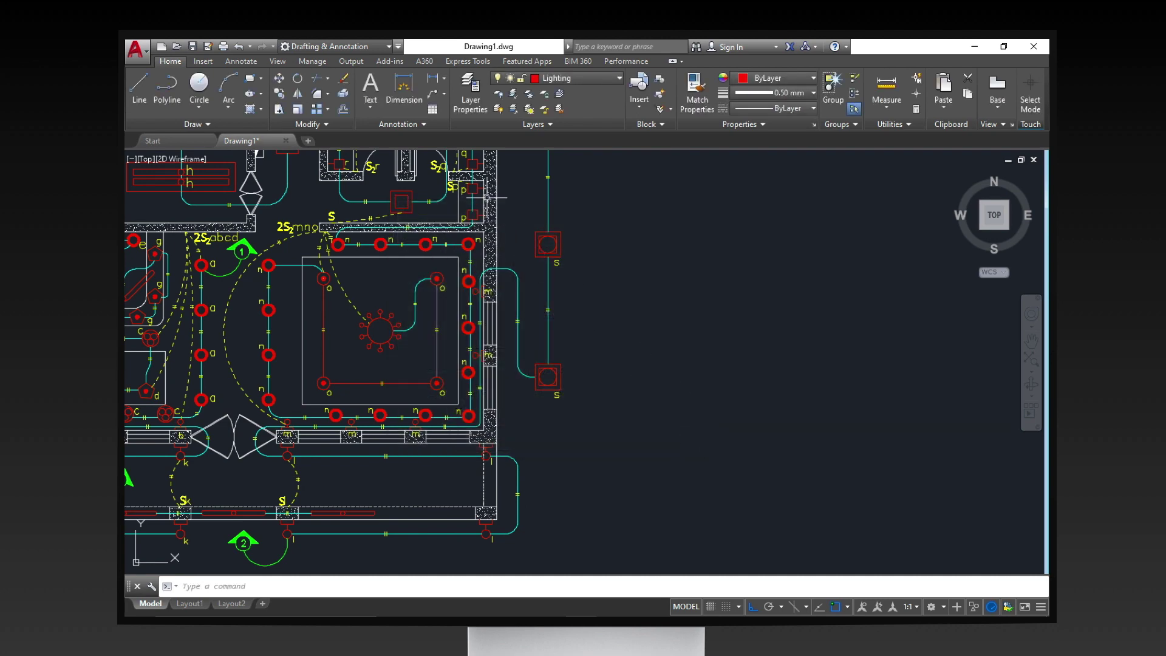
left_click(370, 90)
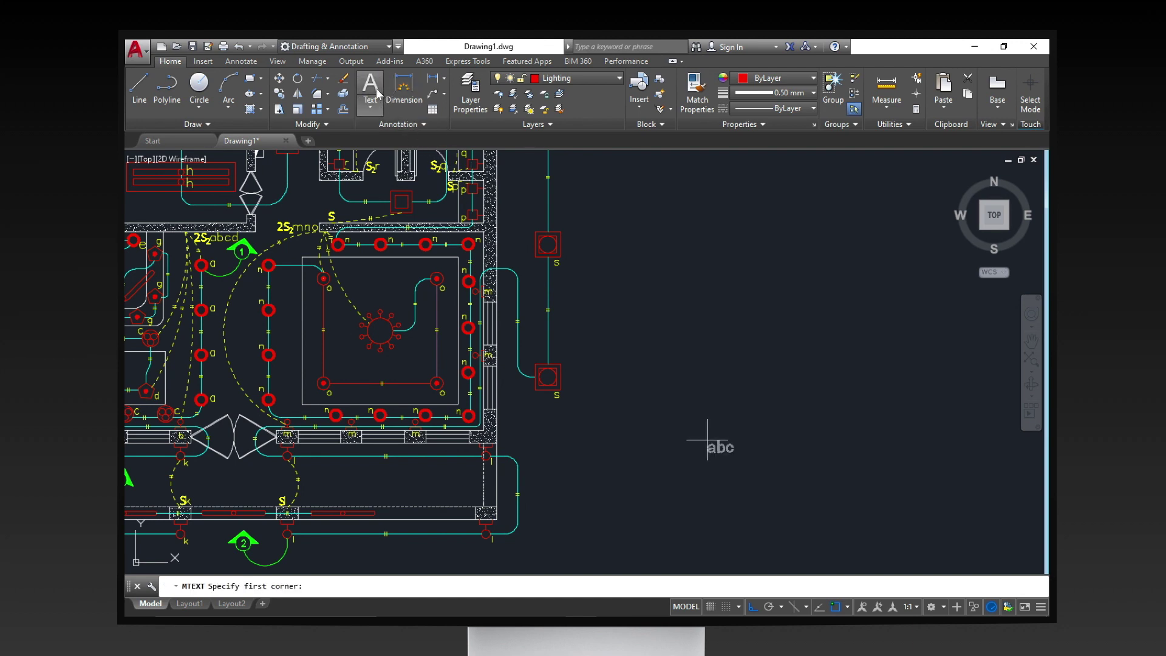
Place the multiline title 'FIRST FLOOR LIGHTING LAYOUT' right of the plan, justified Middle Center.
left_click(628, 293)
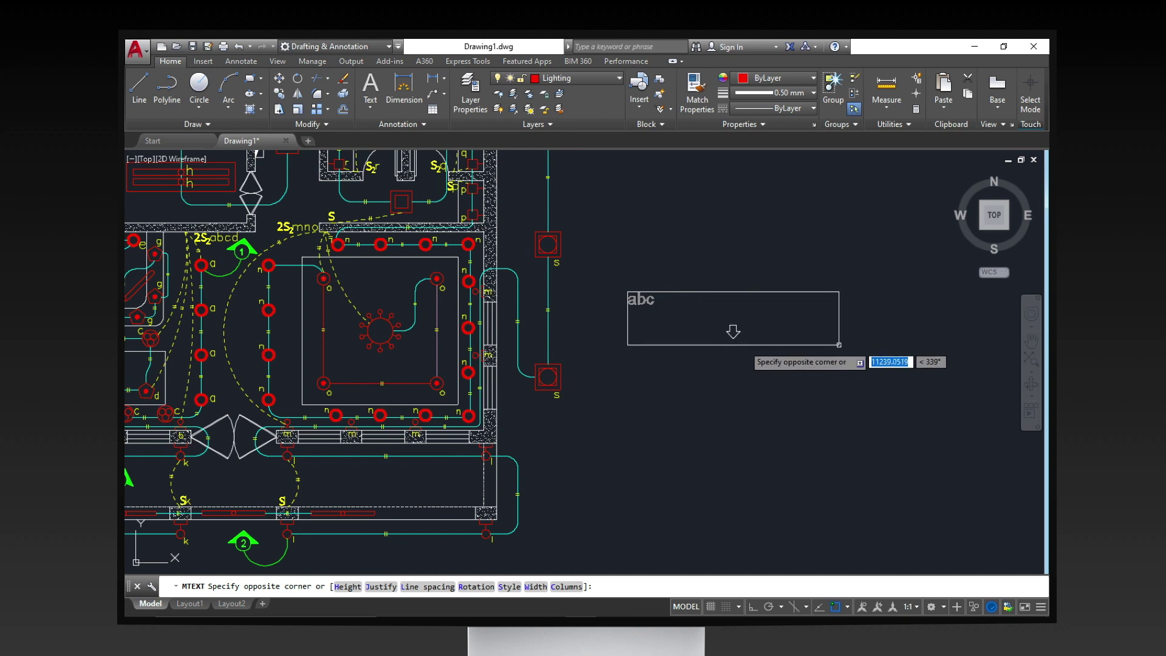
left_click(914, 358)
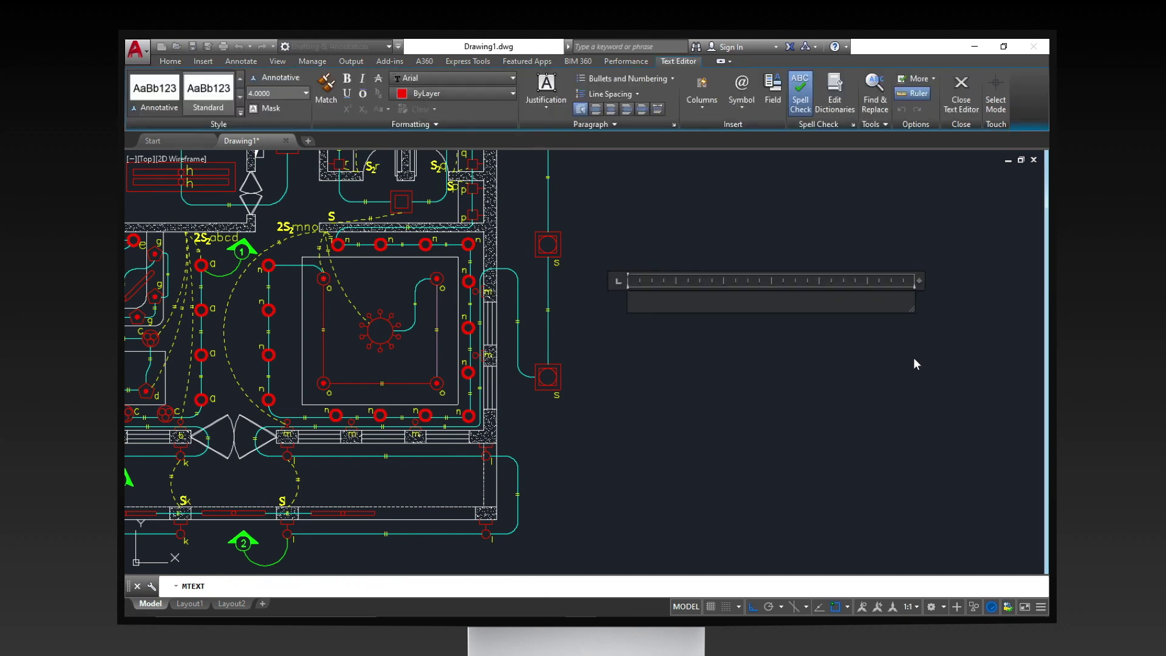
type("FIRST FLOOR LIGHTING LAYOUT")
left_click(566, 98)
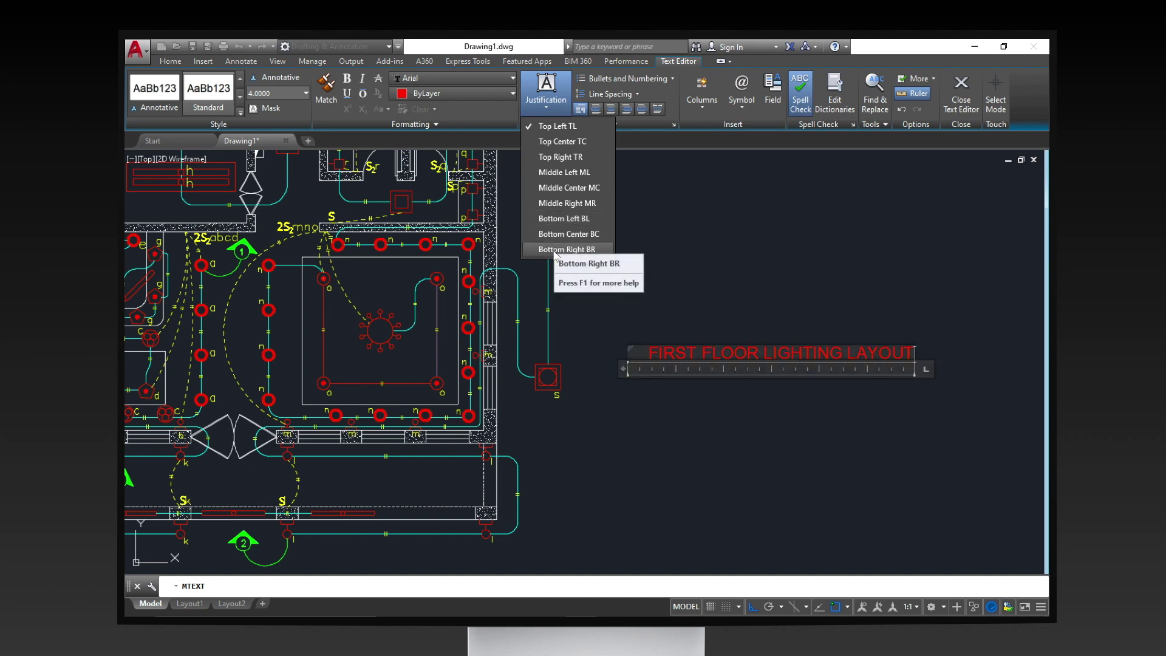
left_click(563, 189)
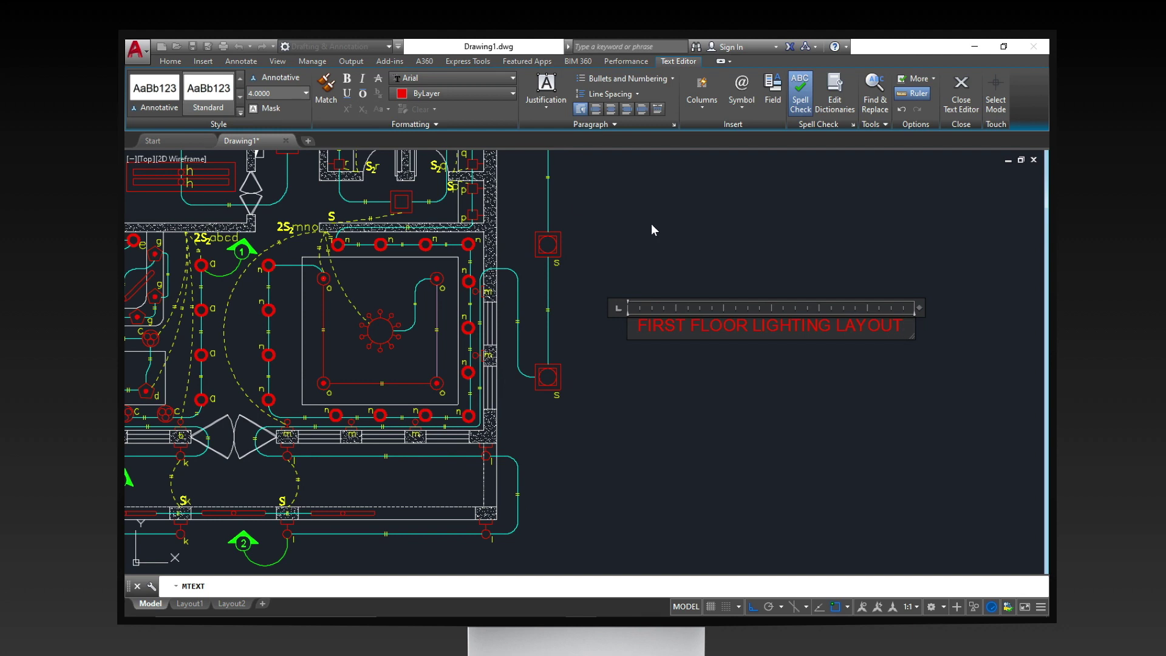
left_click(962, 92)
Delete 'LIGHTING' and its extra space so the title reads 'FIRST FLOOR LAYOUT'.
double_click(736, 329)
left_click_drag(750, 328, 828, 331)
key("Delete")
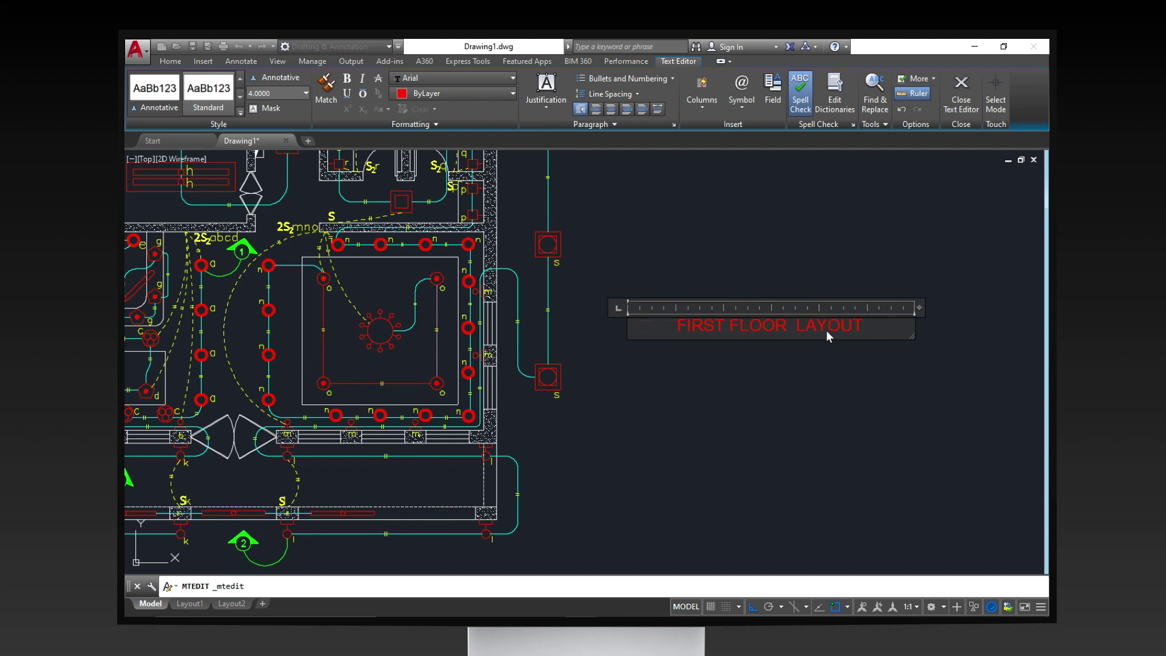
key("BackSpace")
left_click(808, 273)
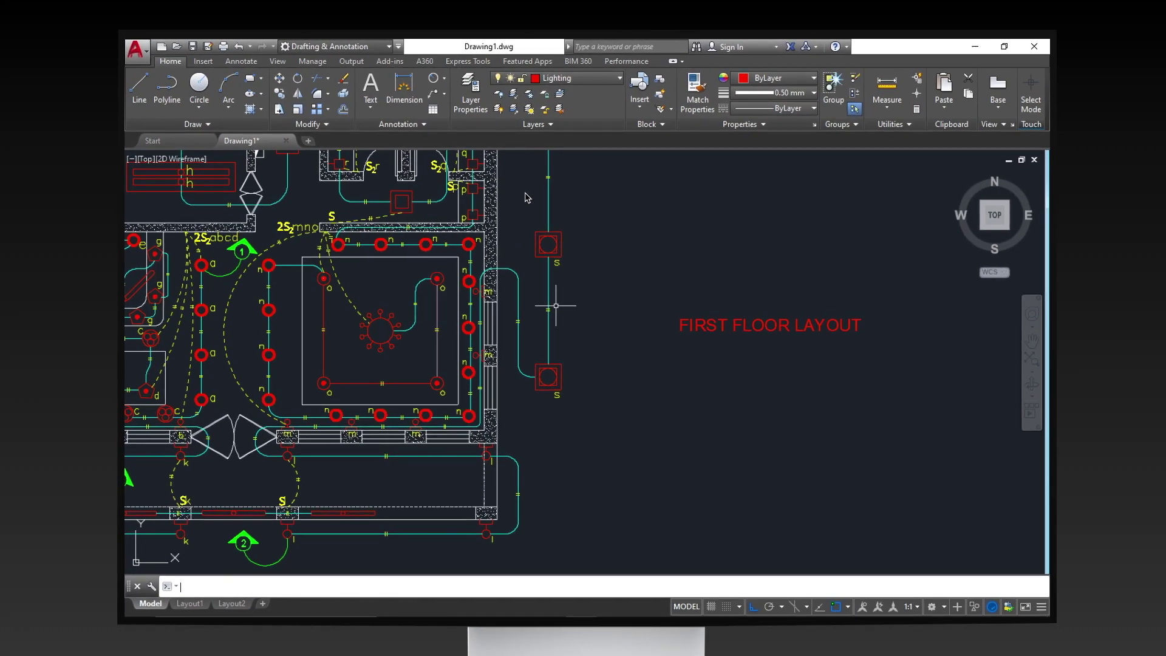
Open the Dimension Style Manager from the expanded Annotation panel.
left_click(415, 124)
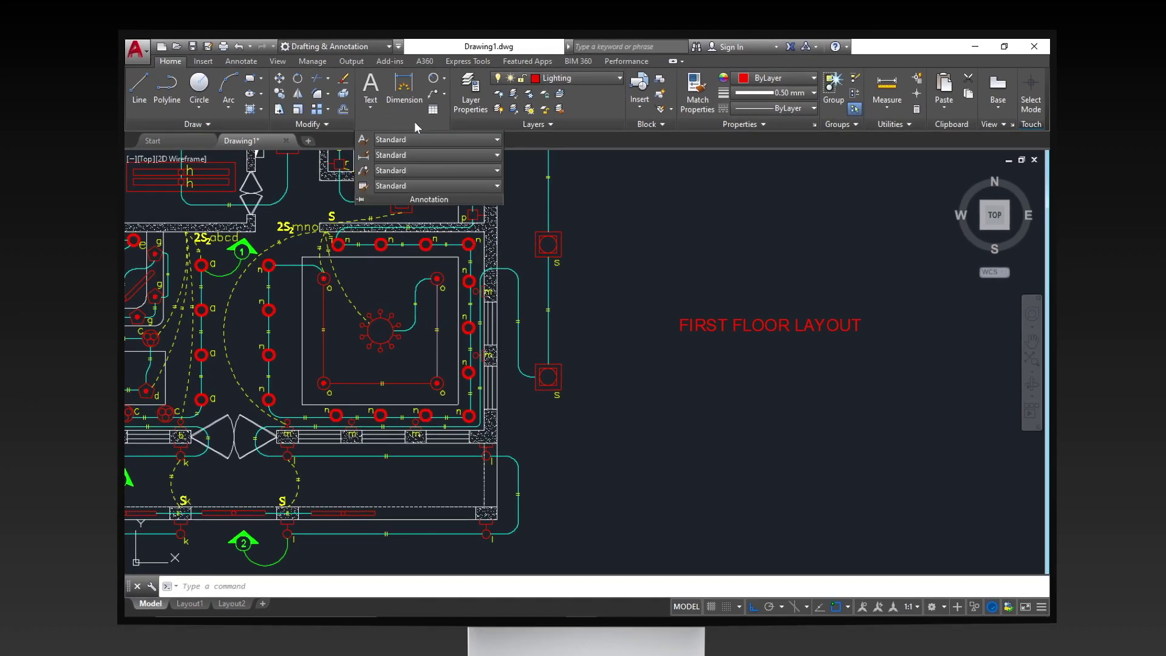
left_click(365, 155)
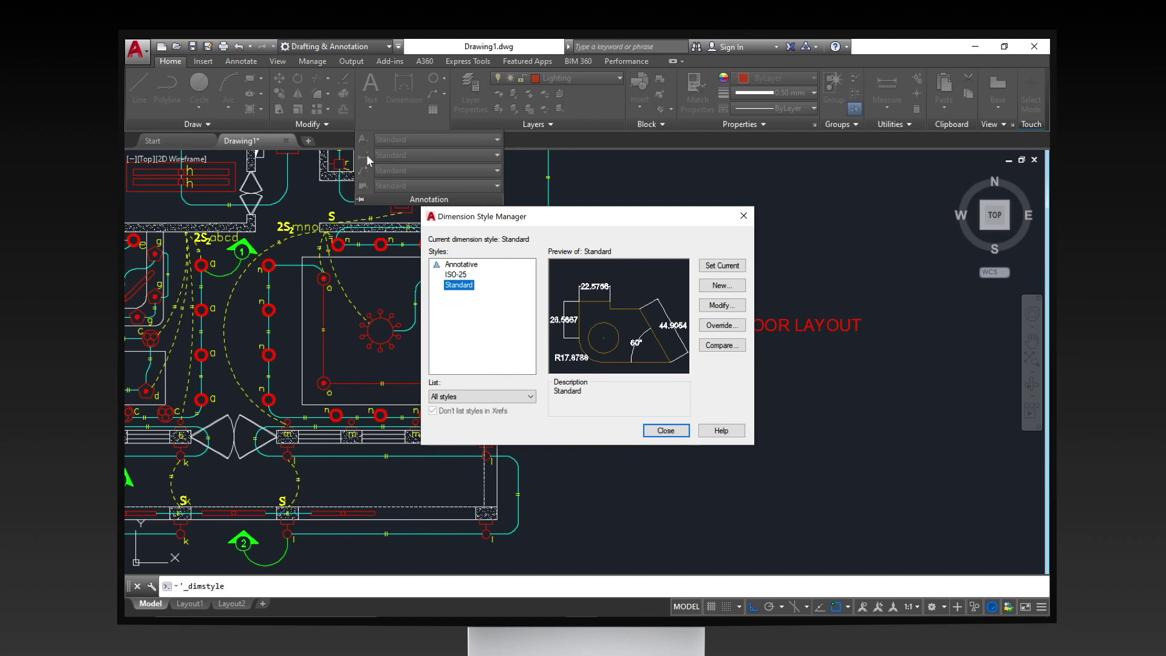
Modify Standard and browse its Lines, Symbols and Arrows, Text, Fit and Primary Units tabs.
left_click(713, 308)
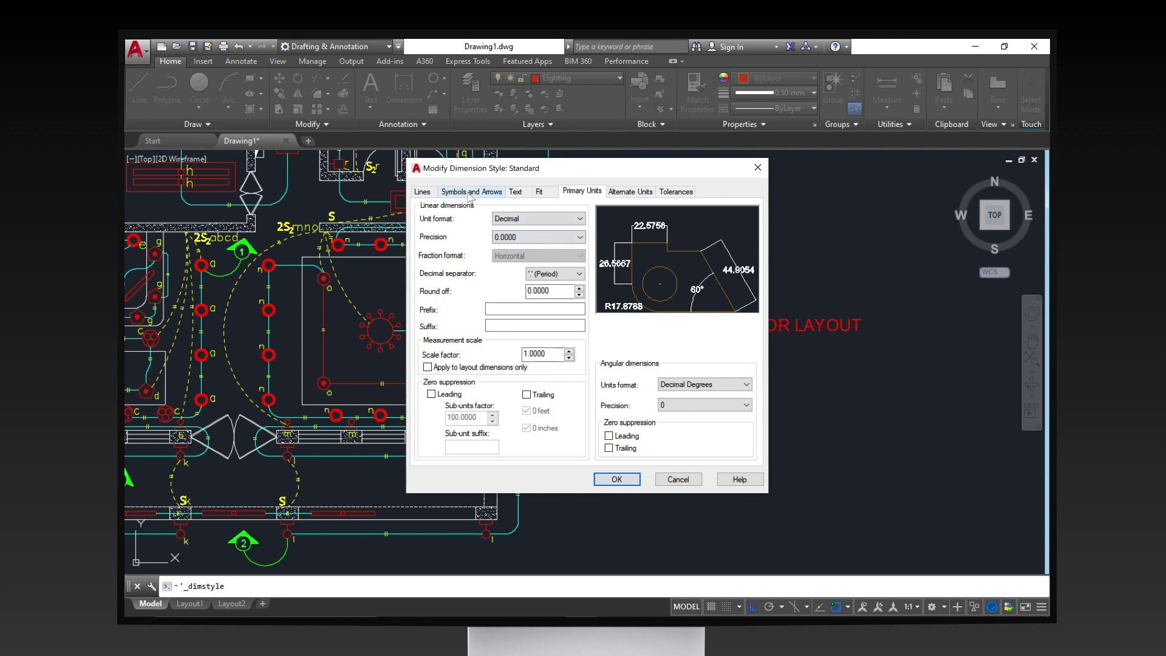
left_click(422, 192)
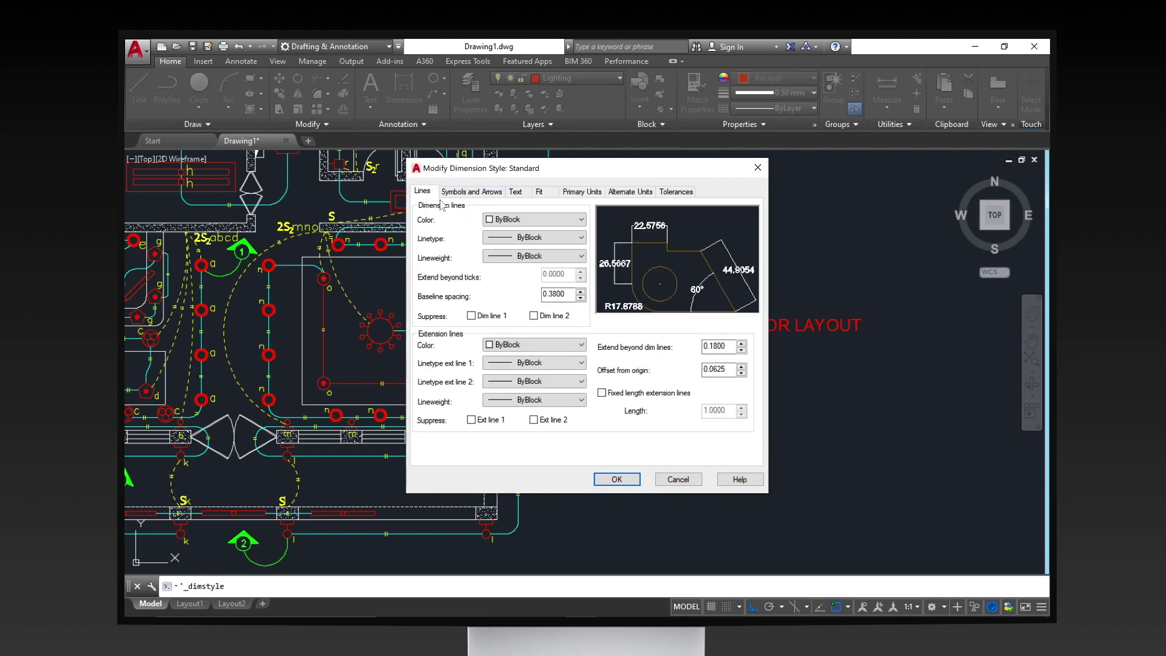
left_click(472, 194)
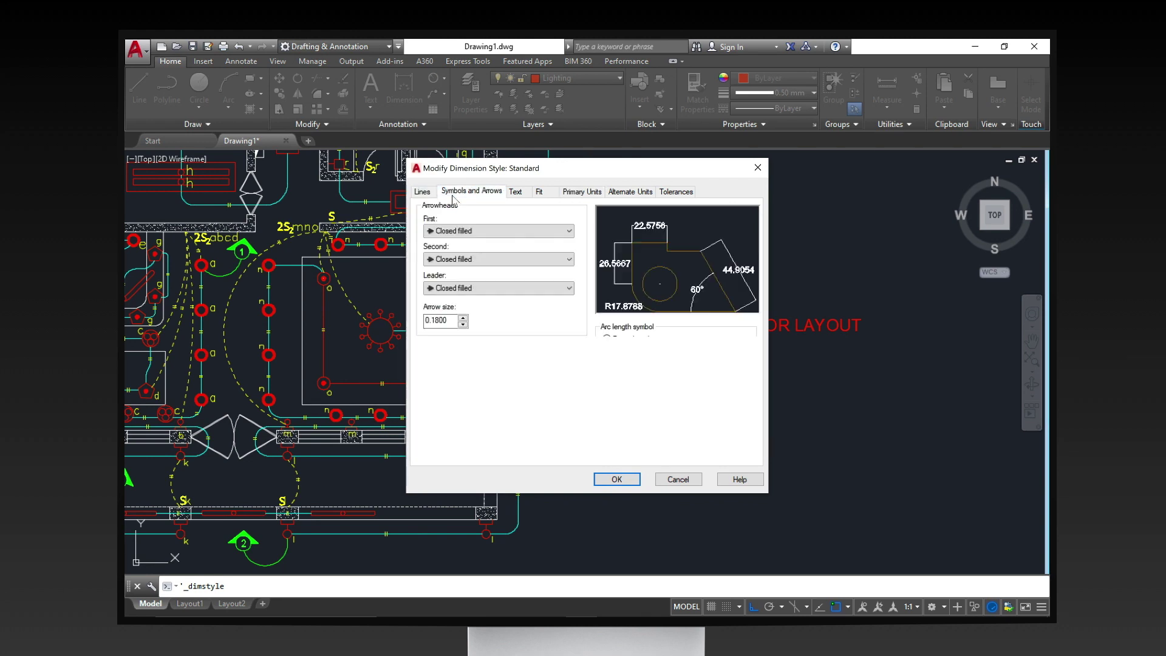
left_click(515, 192)
left_click(545, 197)
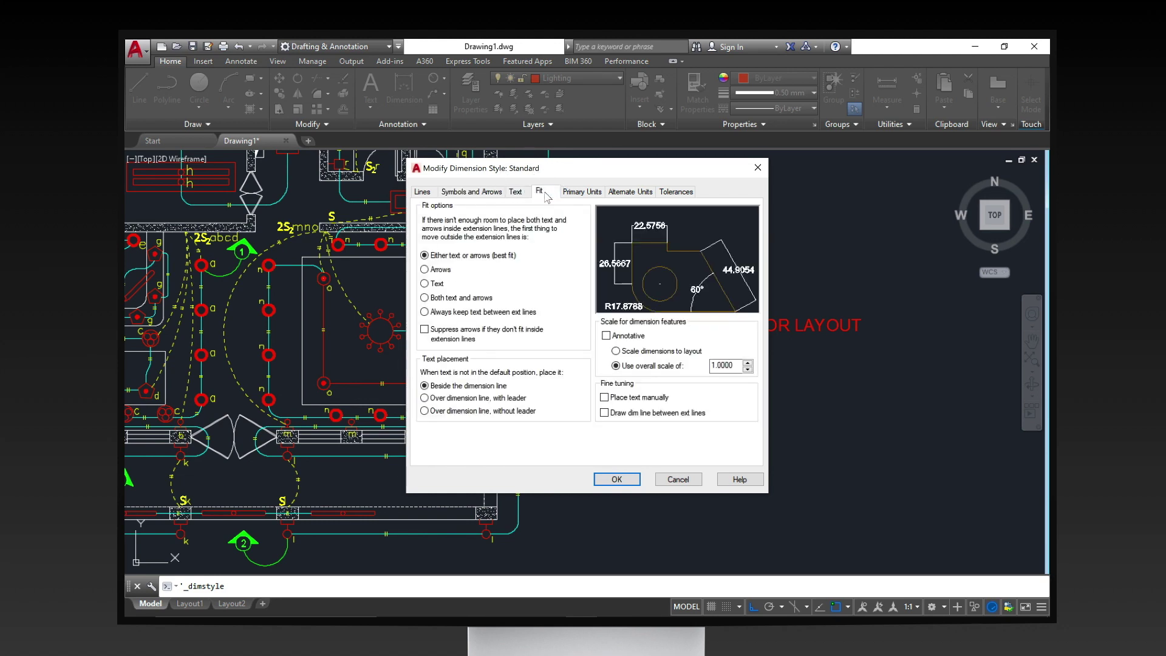
left_click(576, 193)
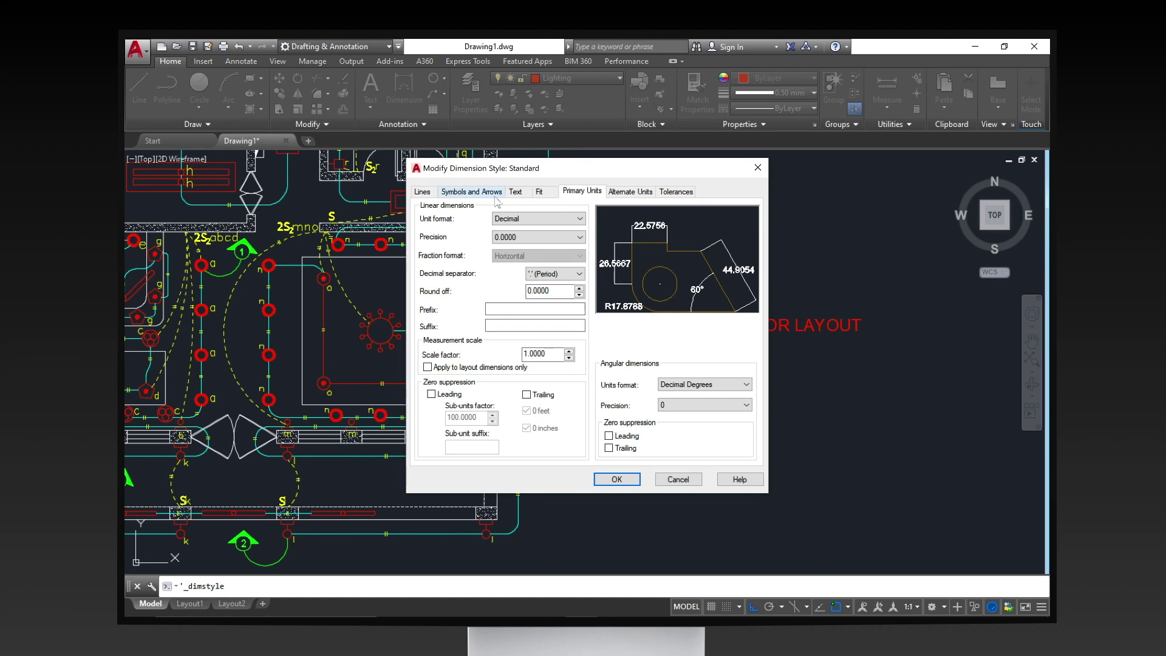
left_click(480, 193)
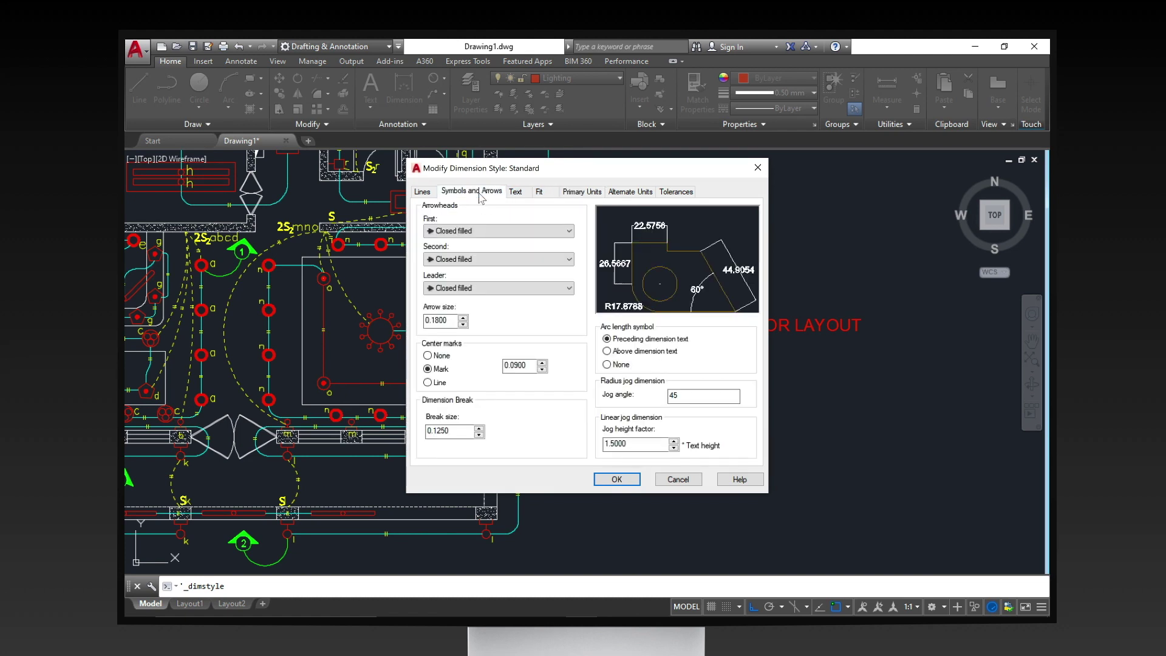
Change the Standard dimension style's arrow size from 0.1800 to 3.
left_click(452, 321)
left_click_drag(452, 321, 416, 326)
type("3")
key("Tab")
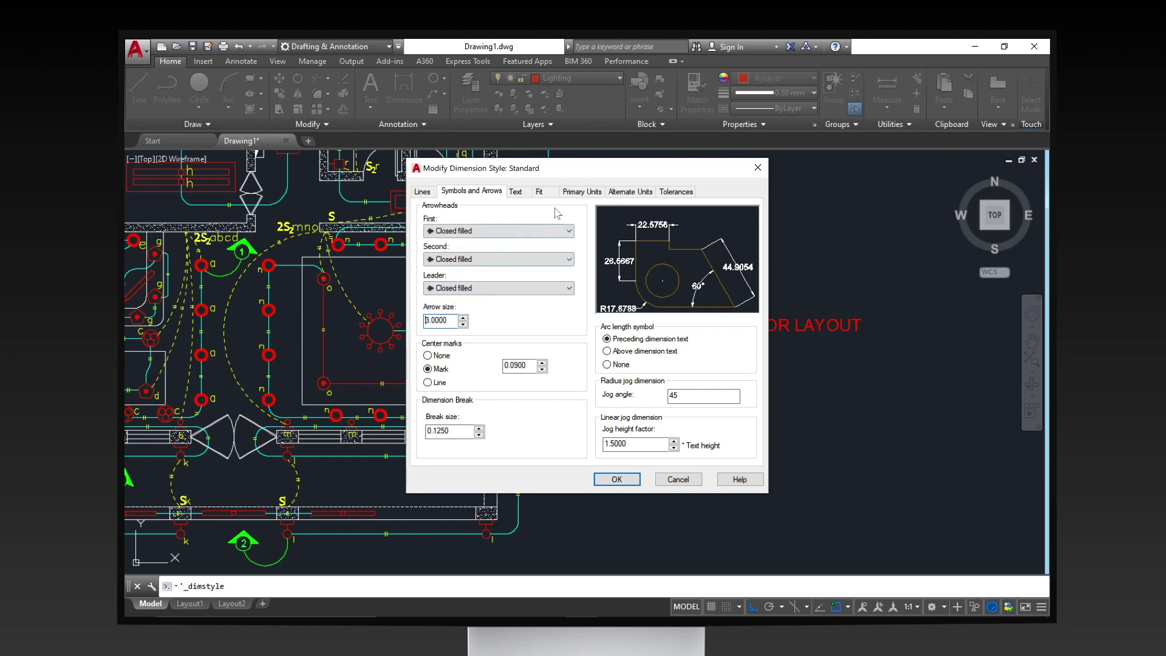
Set Primary Units to Decimal format, 0.00 precision and Period separator, then confirm with OK.
left_click(578, 193)
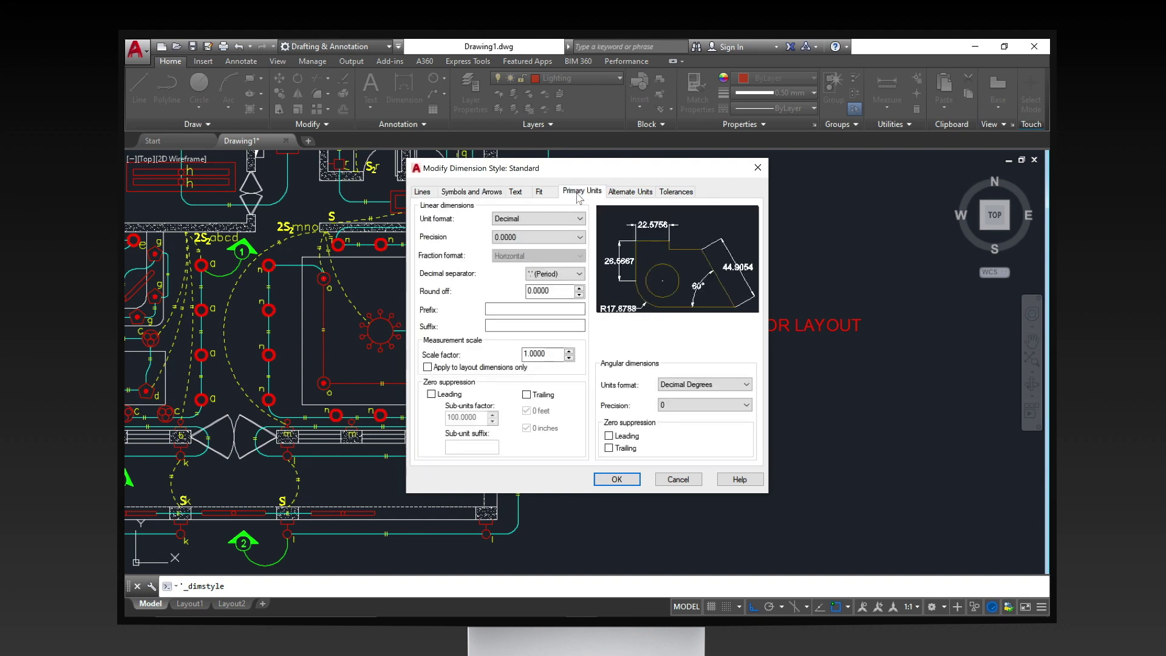
left_click(580, 219)
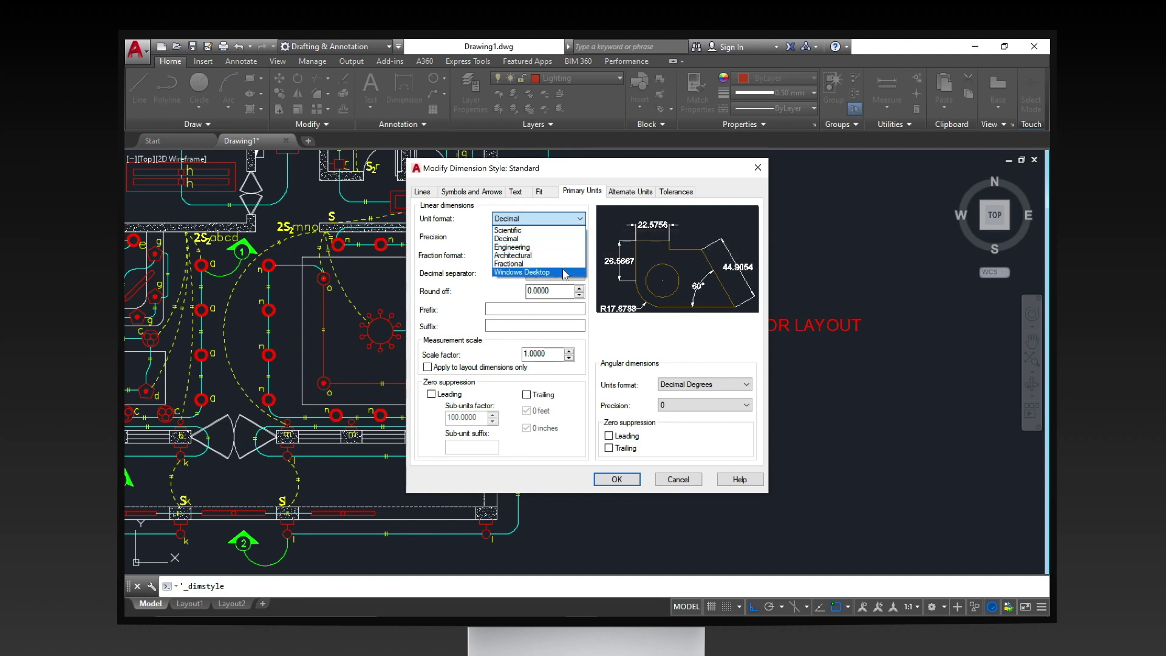
left_click(563, 239)
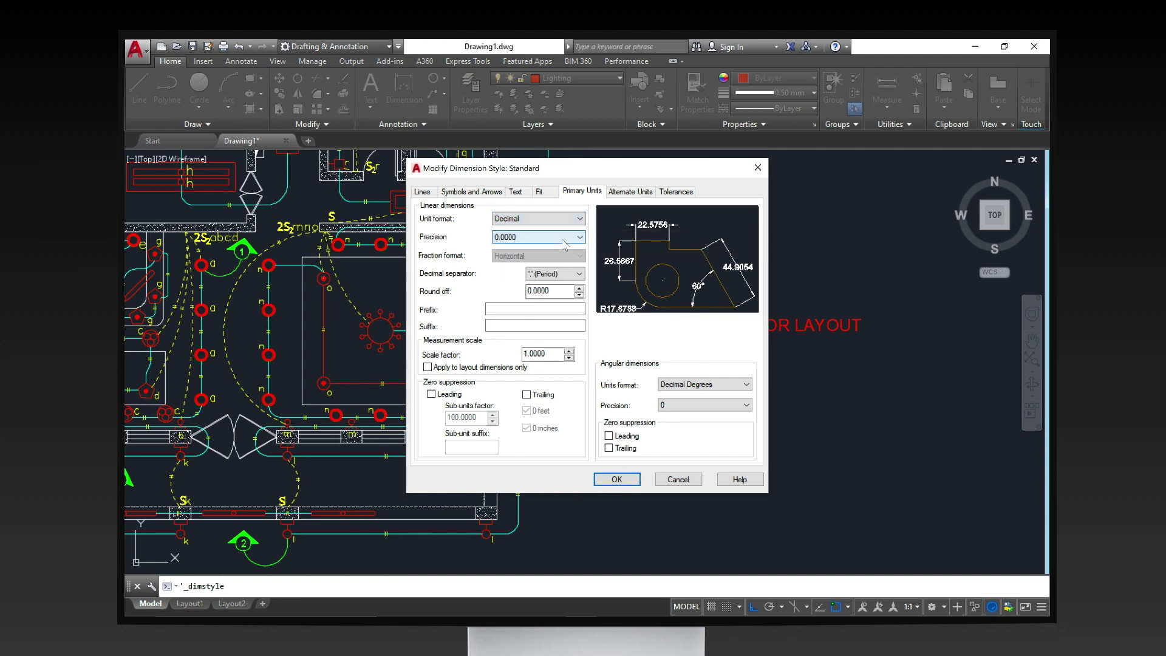
left_click(564, 239)
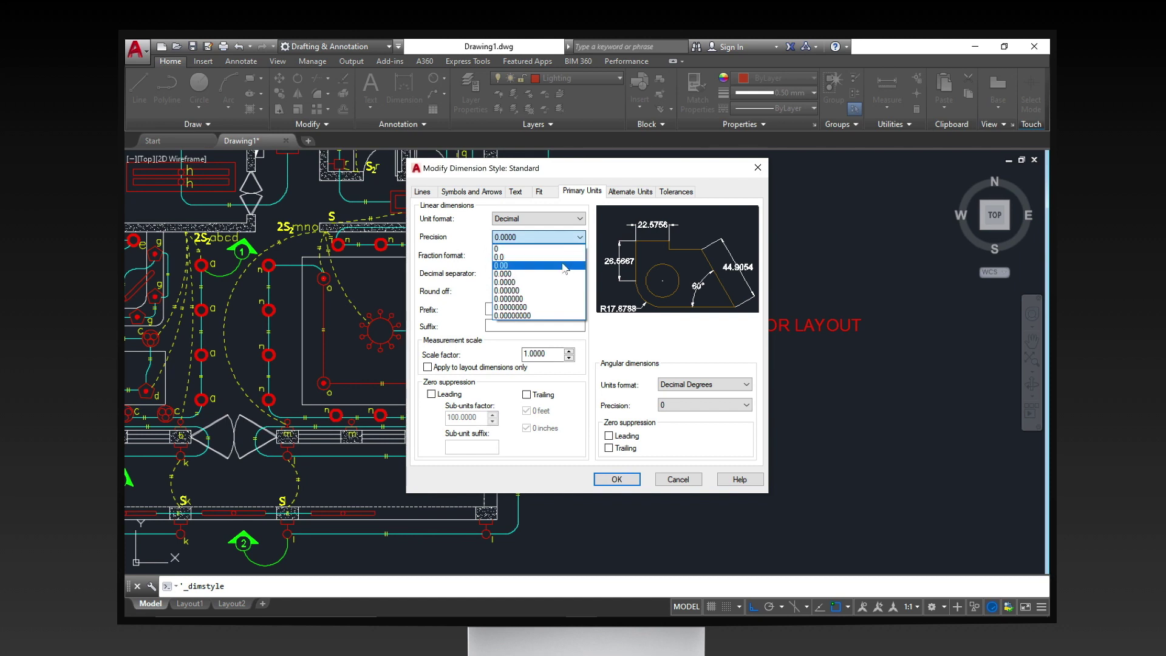
left_click(565, 266)
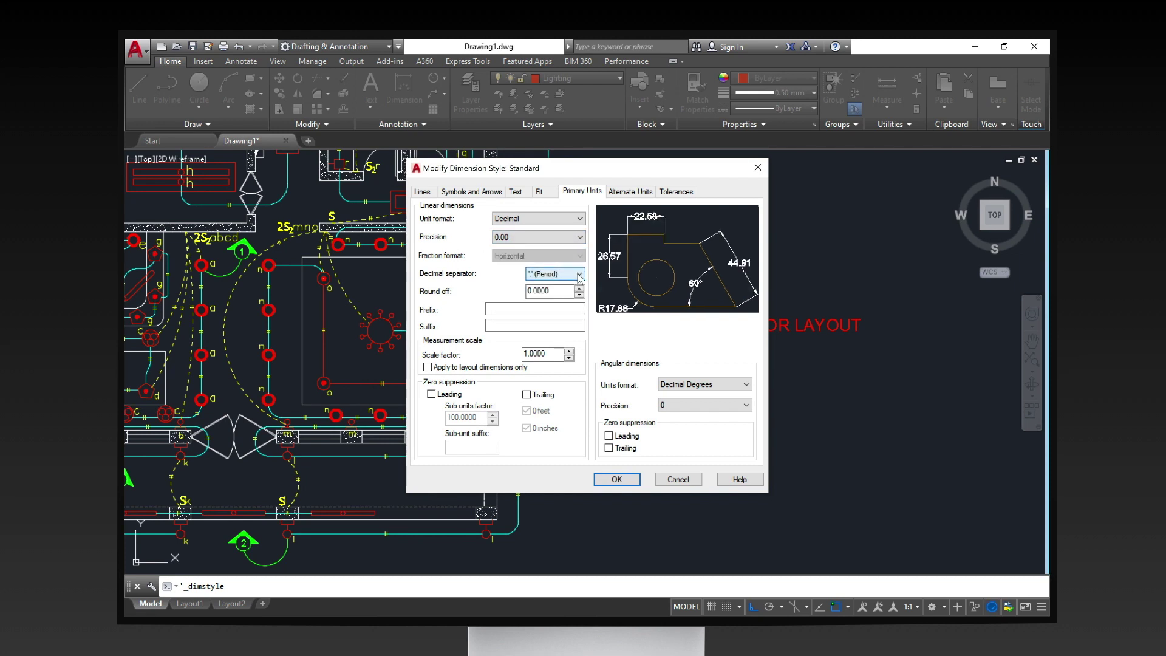
left_click(579, 277)
left_click(578, 276)
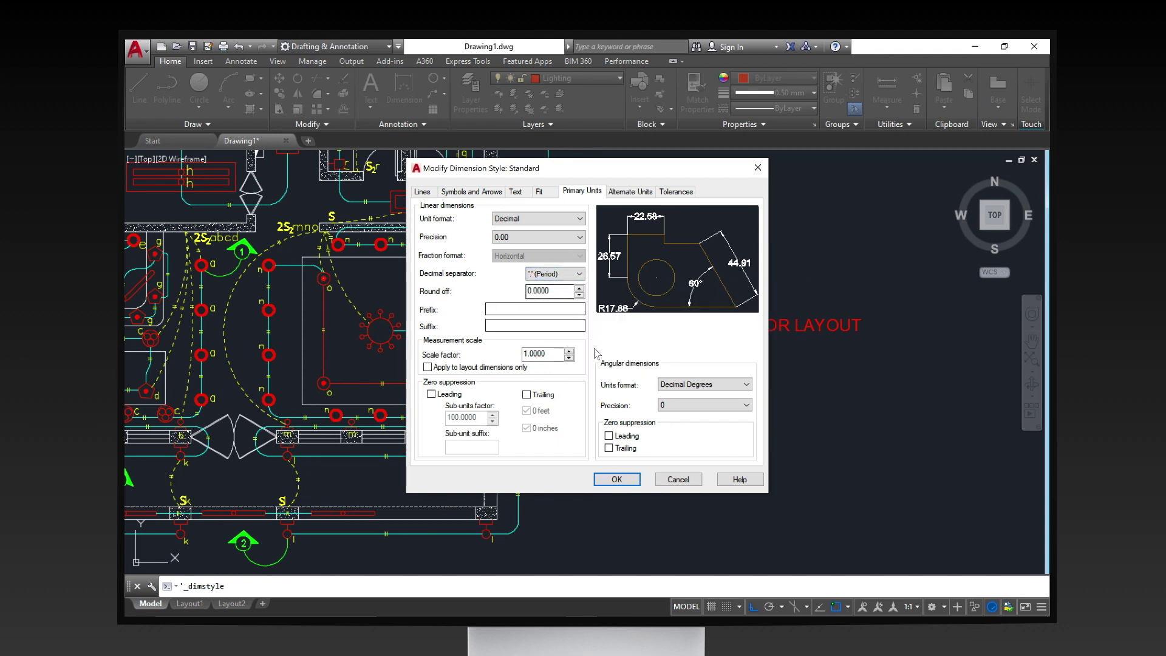
left_click(621, 479)
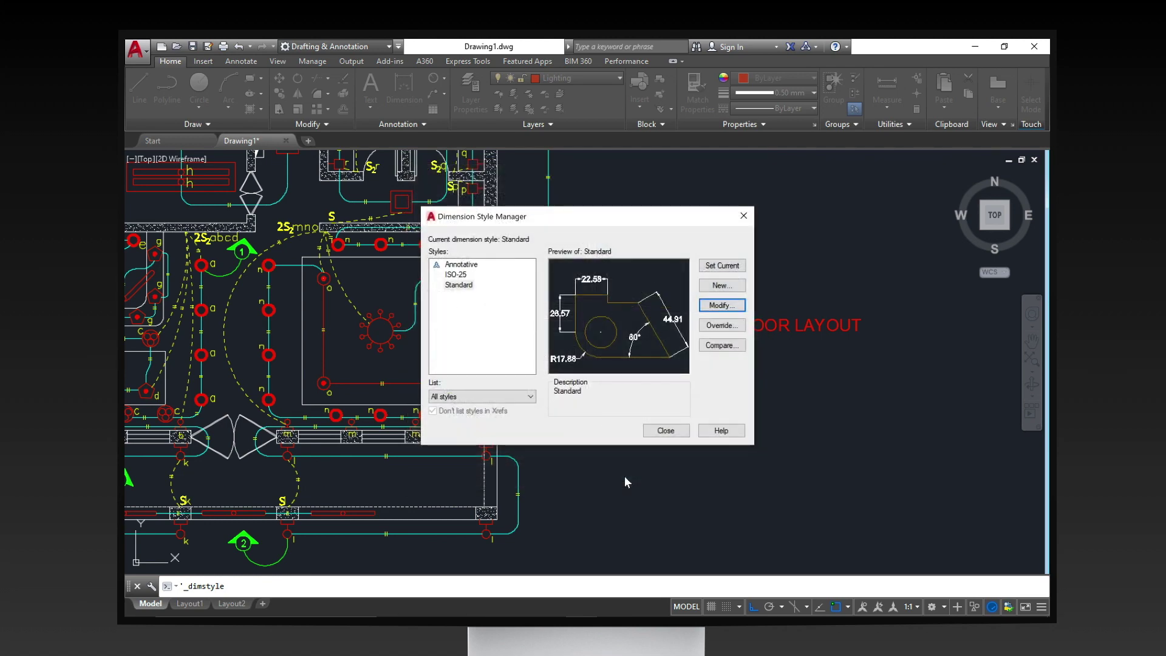
Dimension the two square fixtures vertically with a 35.75 dimension placed to their right.
left_click(666, 430)
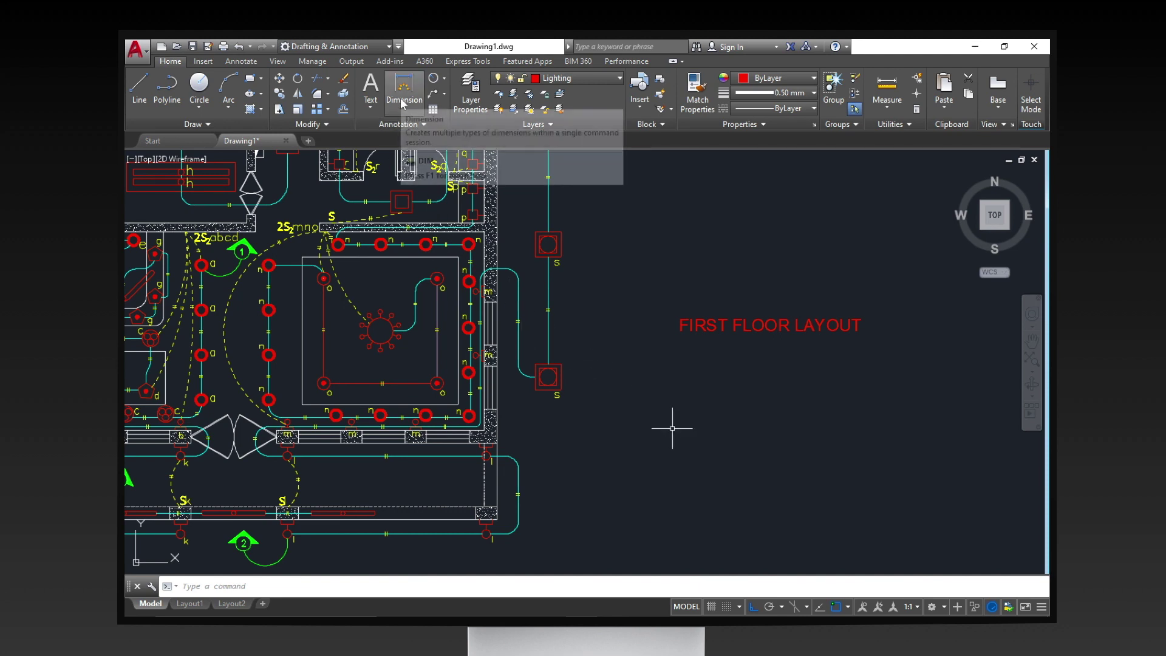
left_click(402, 104)
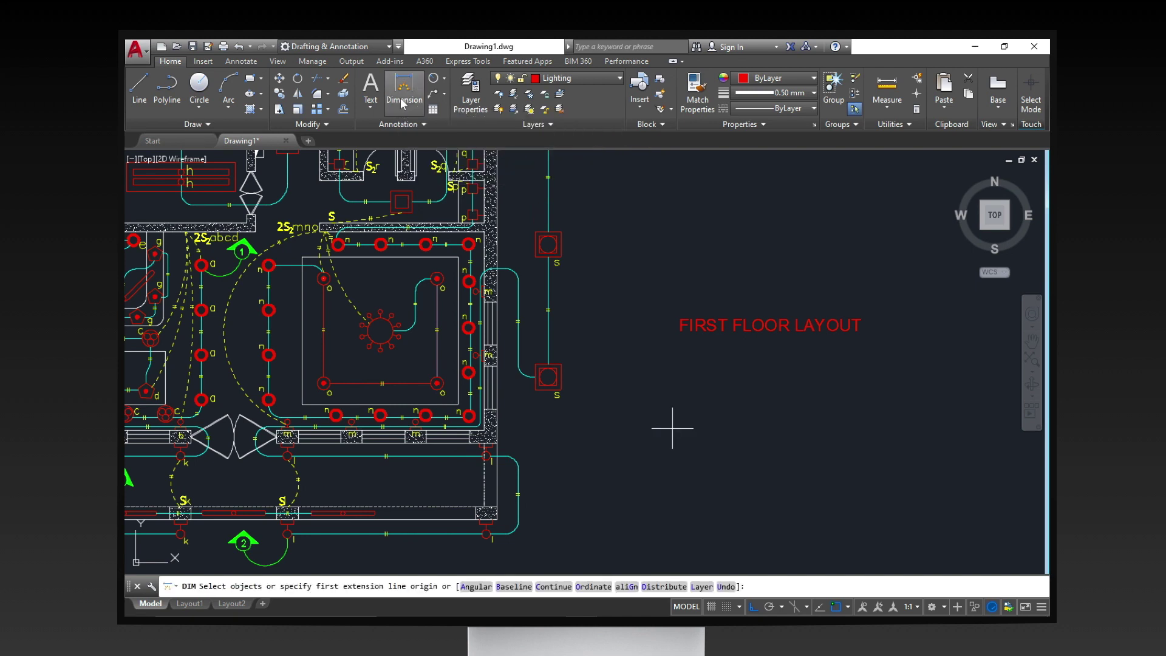
left_click(549, 257)
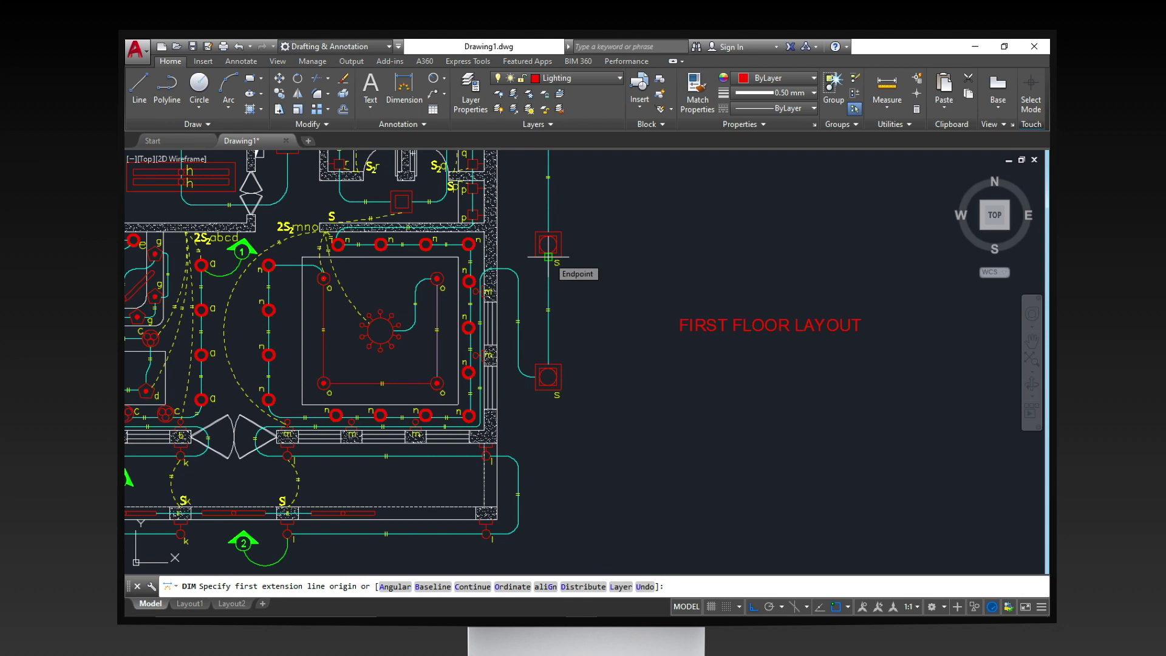
left_click(548, 364)
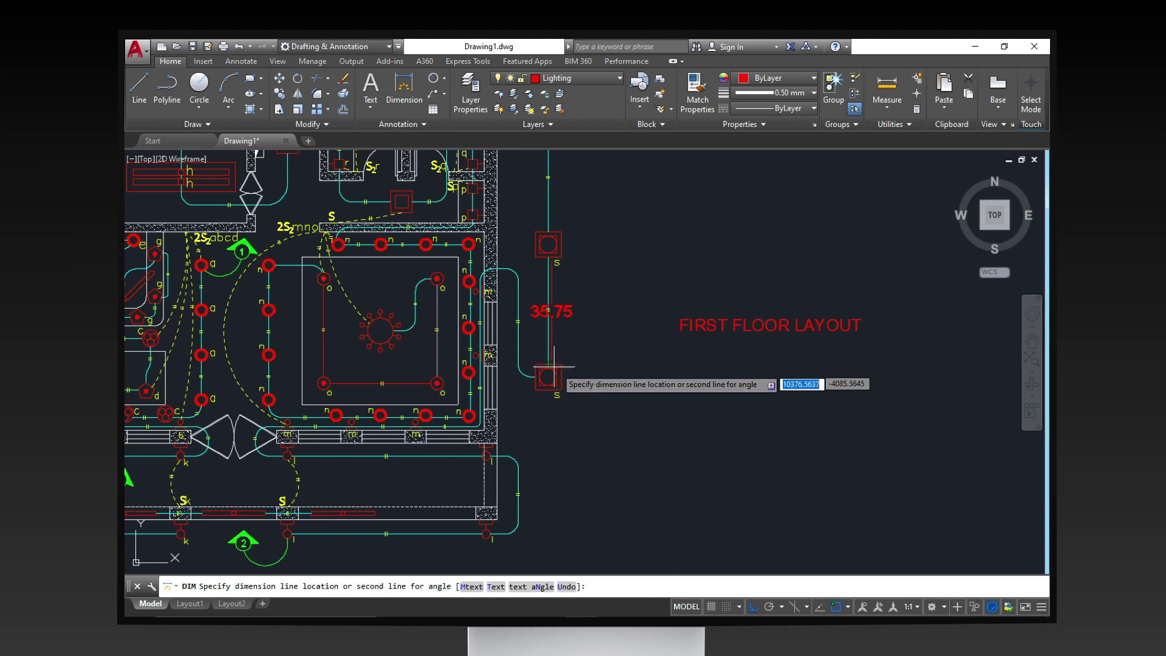
left_click(614, 362)
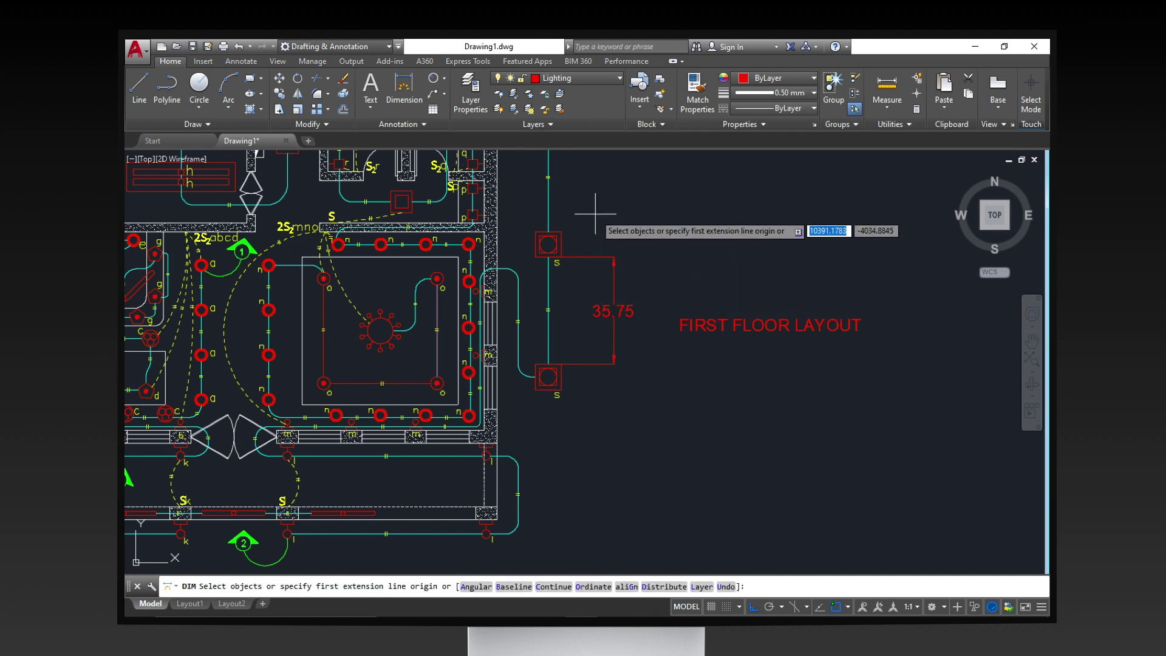
key("Escape")
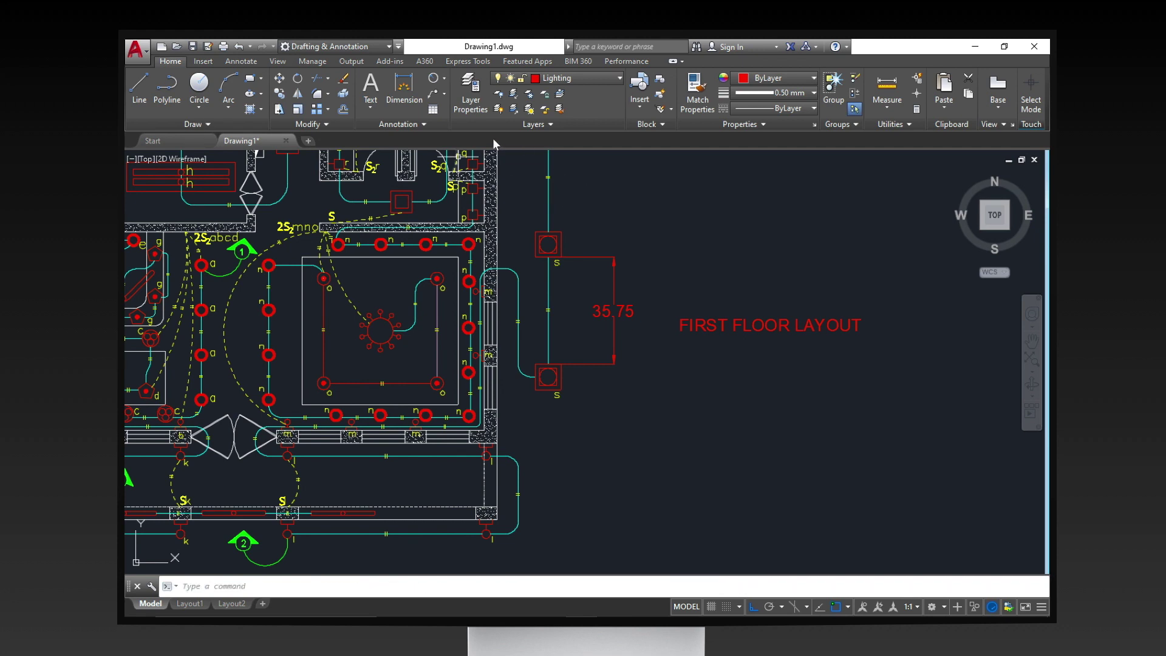
Label the upper fixture's circle with an R2.86 radius dimension placed above it.
left_click(447, 81)
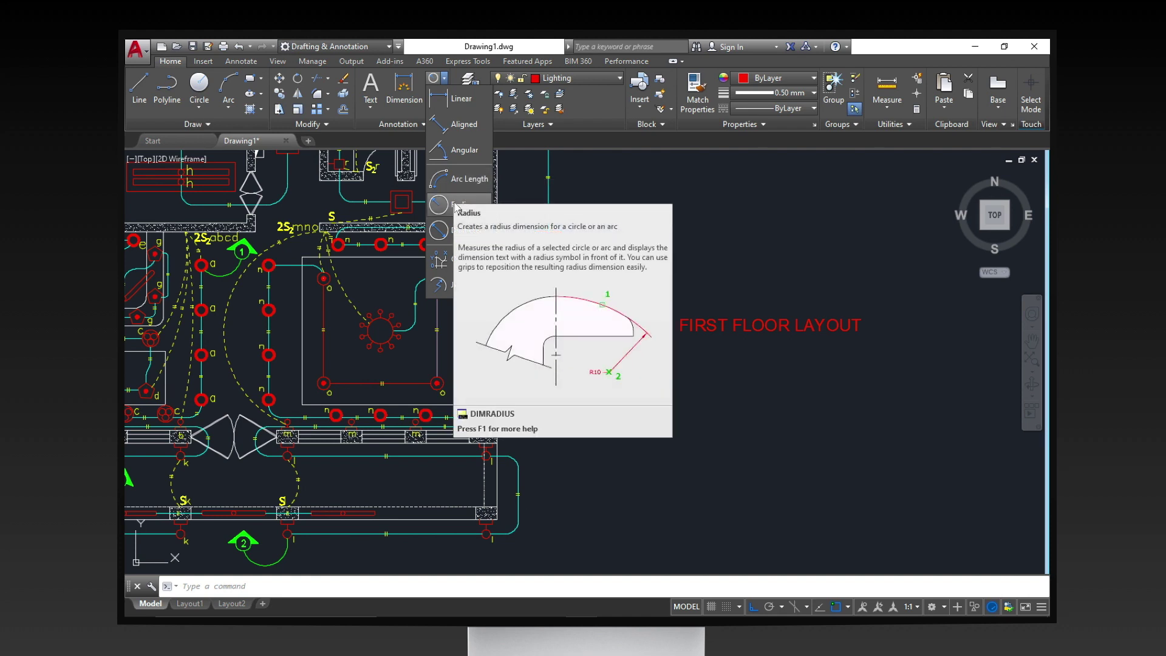
left_click(456, 206)
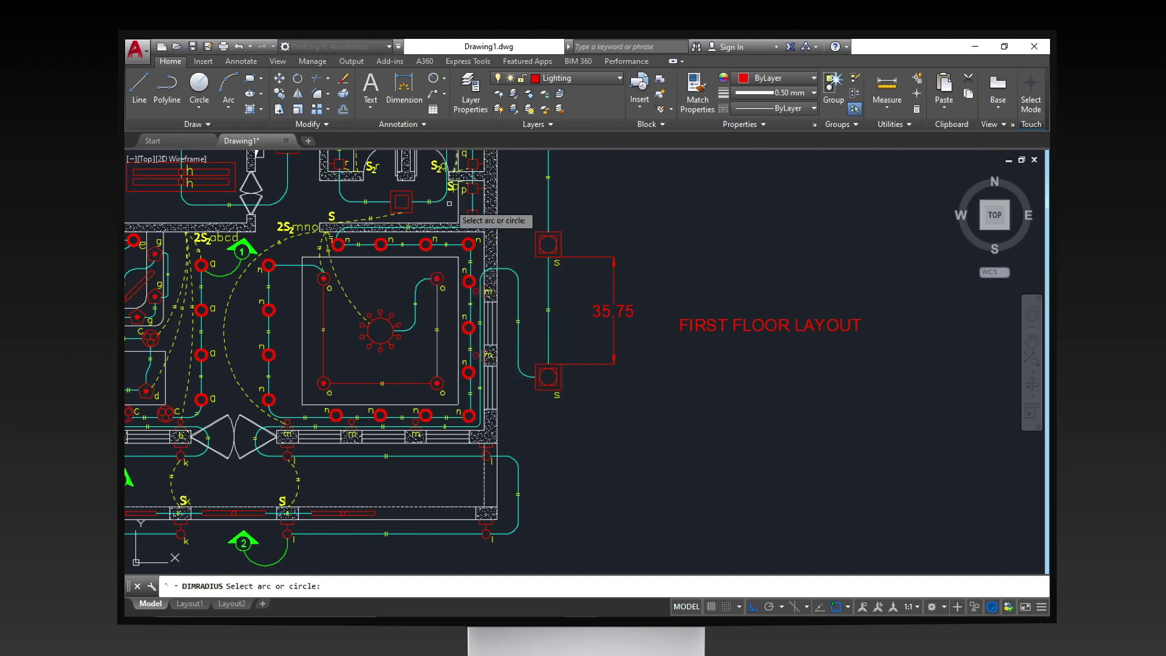
left_click(547, 242)
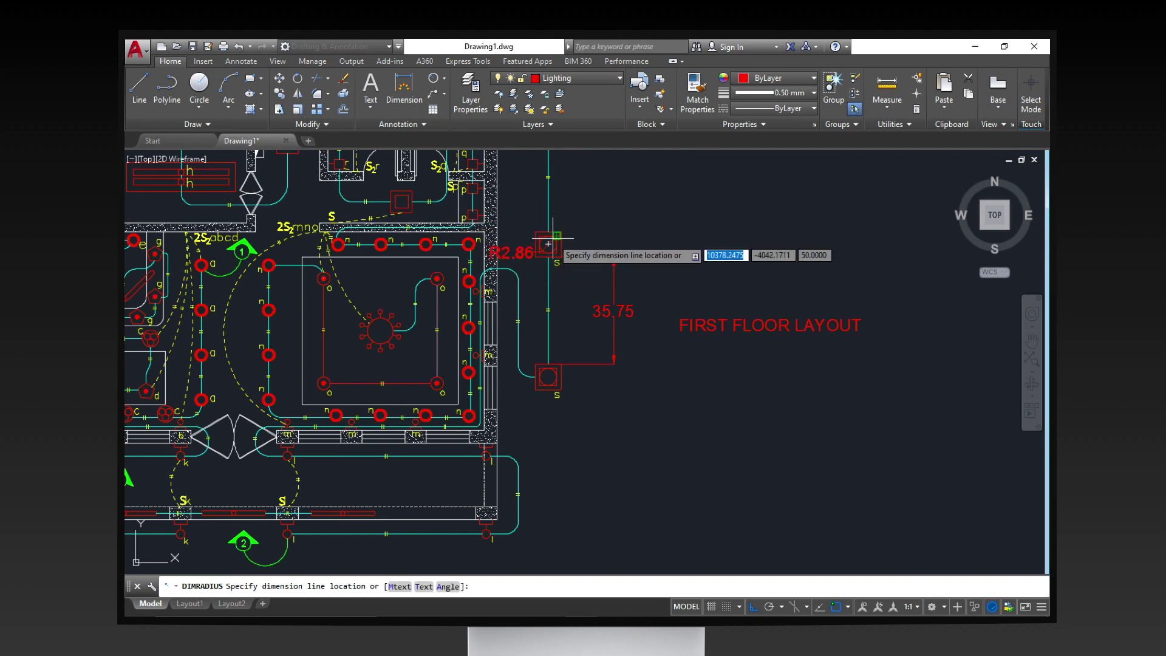
left_click(585, 210)
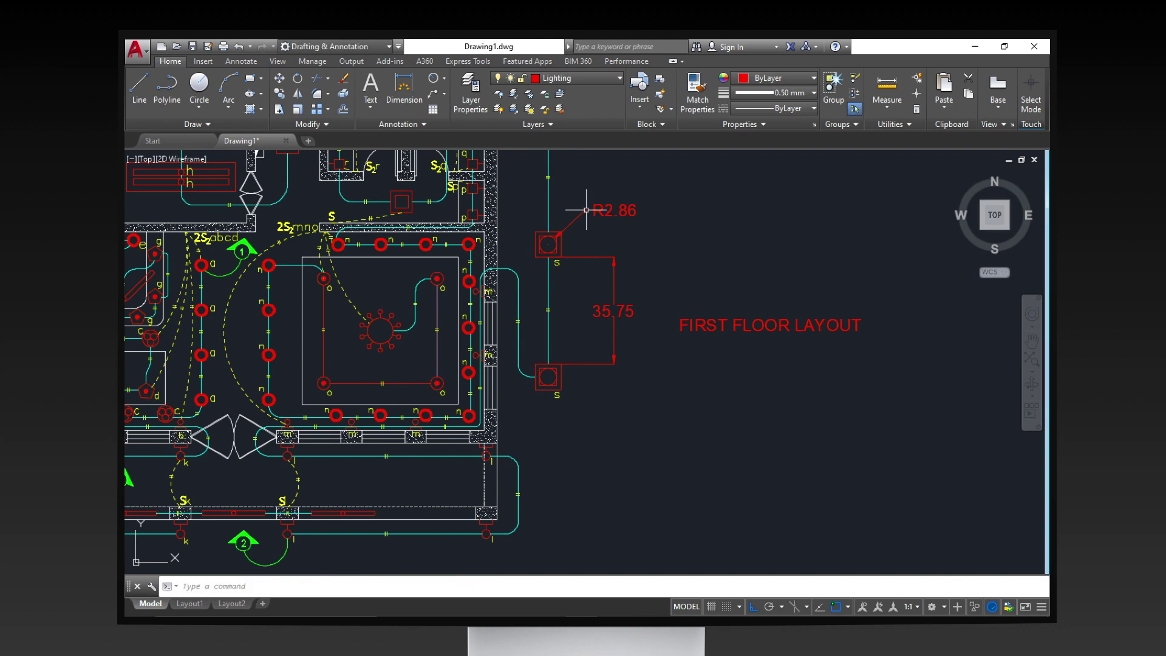